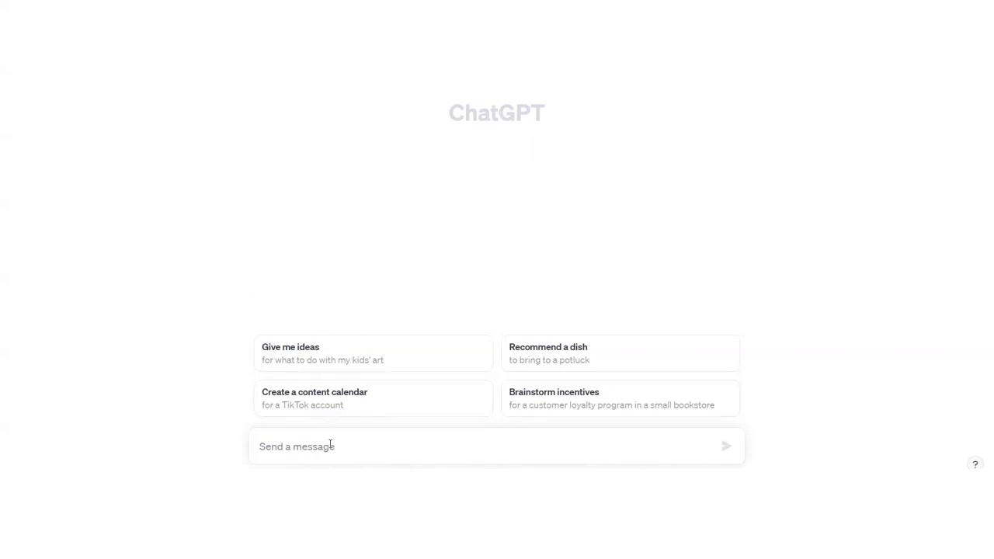
Step: Write 'Write an outline of a project proposal for the following:' and paste the program description below it
click(331, 446)
text(Write ane)
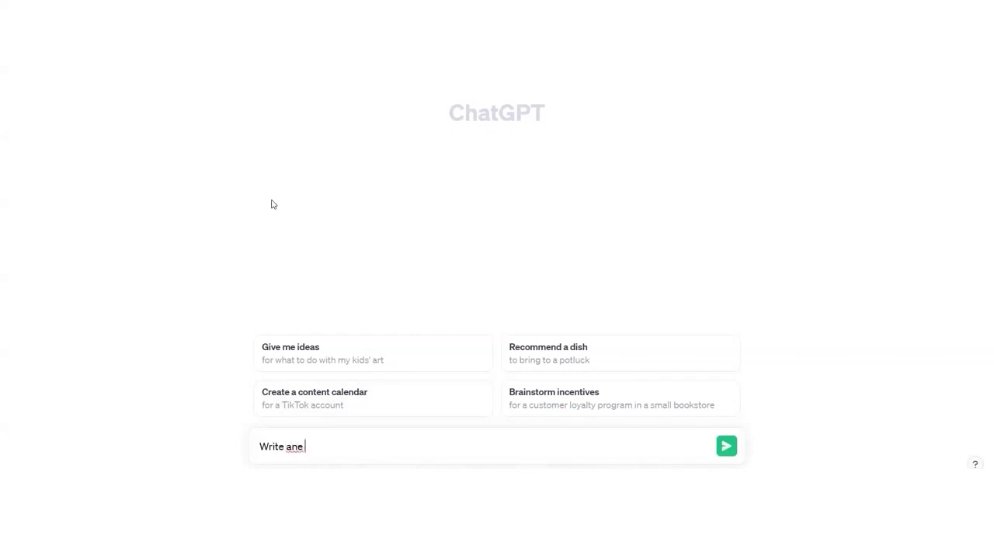
key(BackSpace)
key(BackSpace)
text(outline of a project prop)
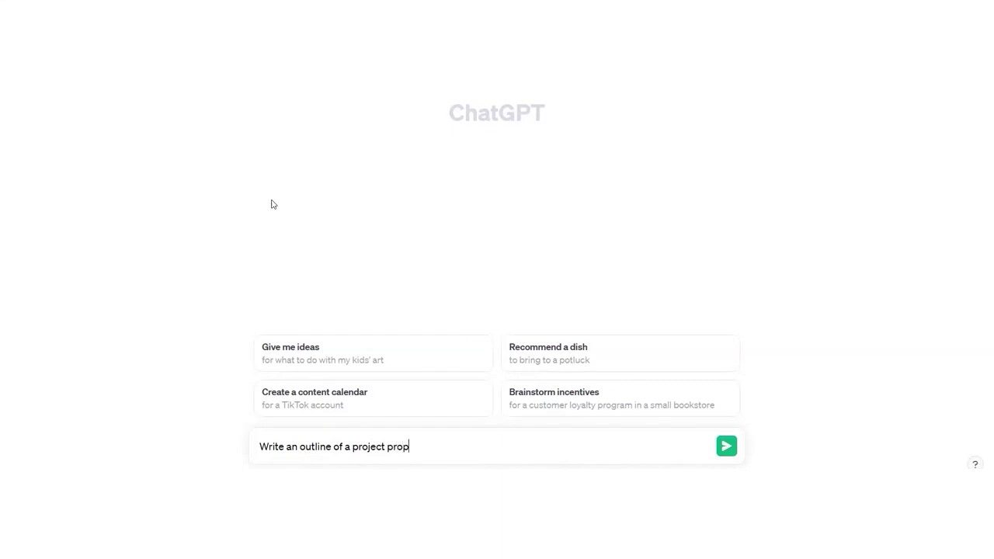
text(osal for the following:)
key(shift+Return)
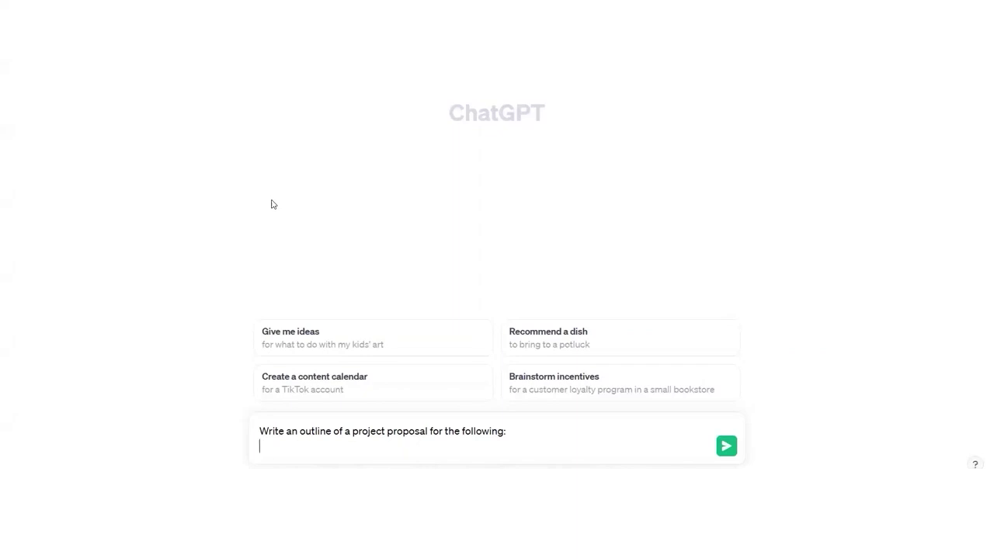
key(ctrl+v)
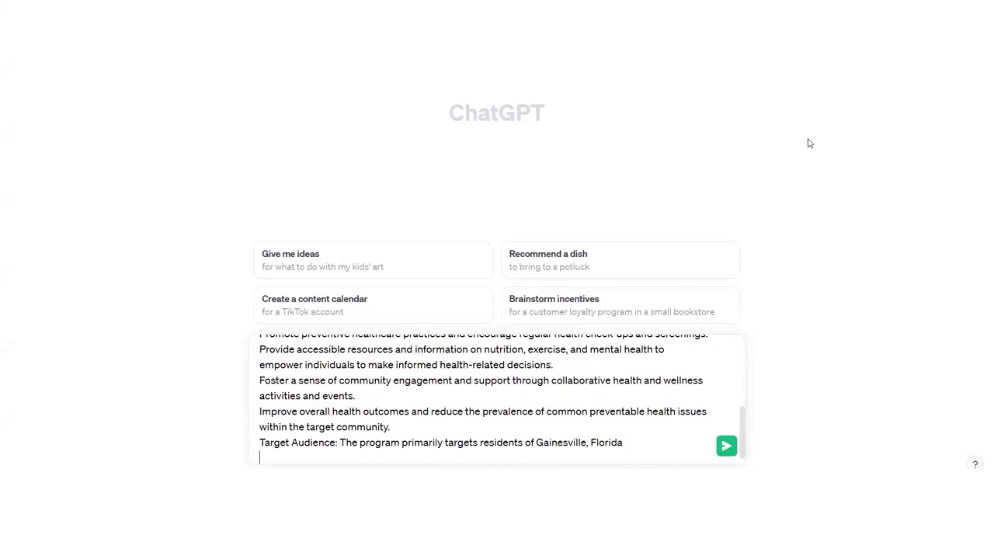
key(ctrl+v)
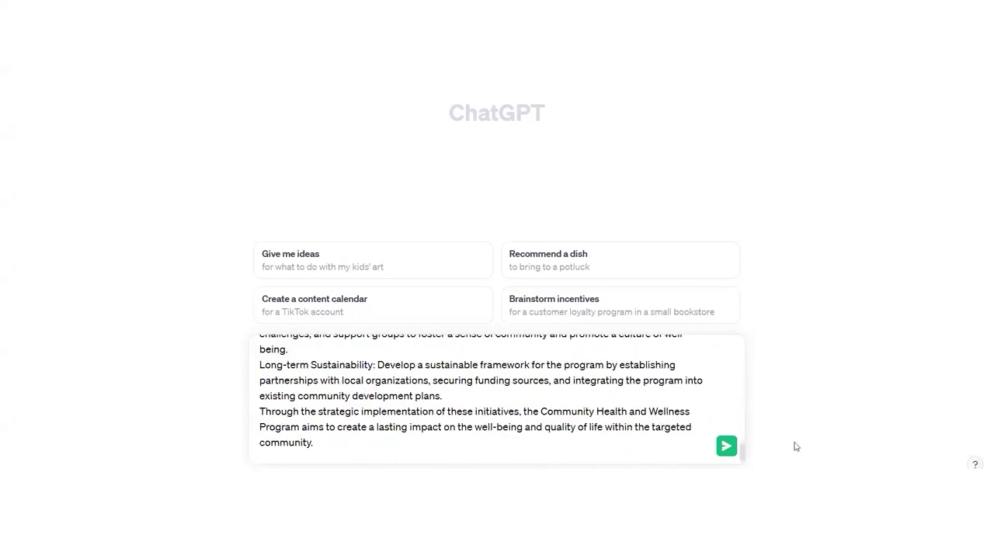
Step: Send the outline request and review the ten-section Community Health and Wellness Program outline
click(726, 449)
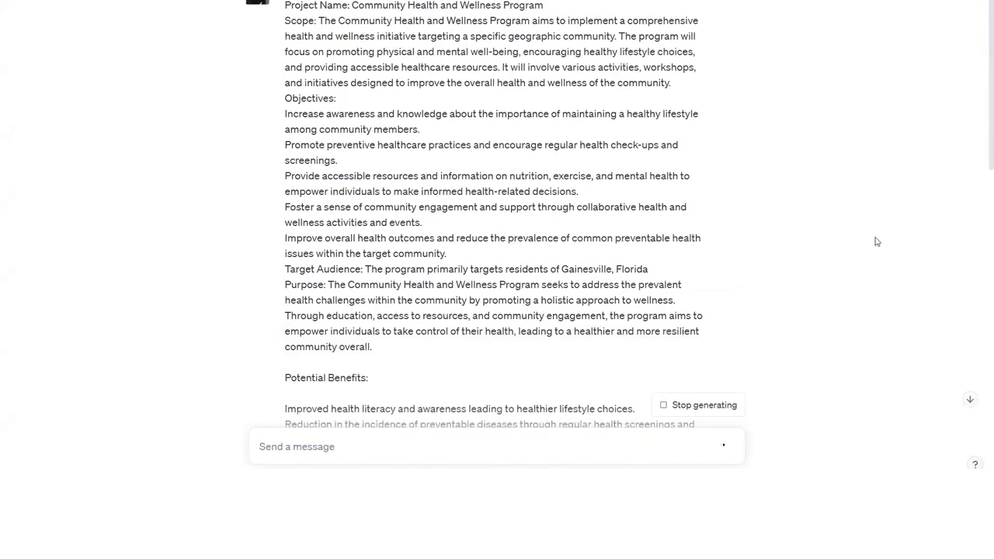
click(968, 404)
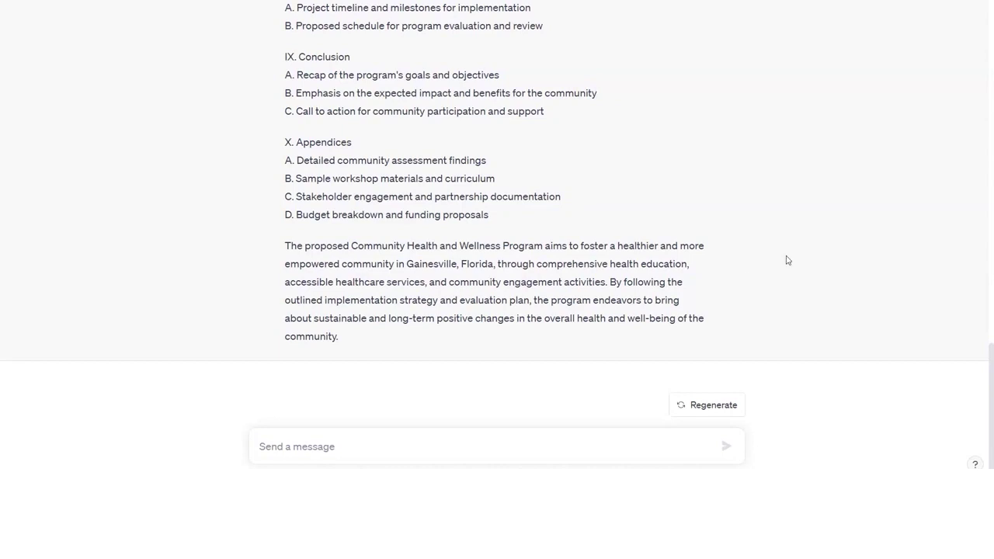
scroll(980, 351, up, 1)
scroll(979, 351, up, 4)
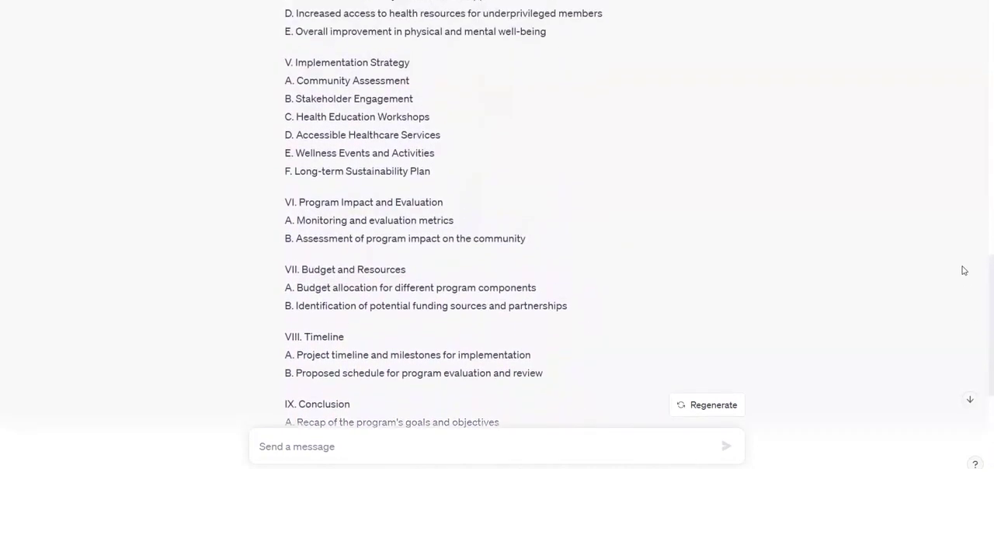
scroll(962, 270, up, 4)
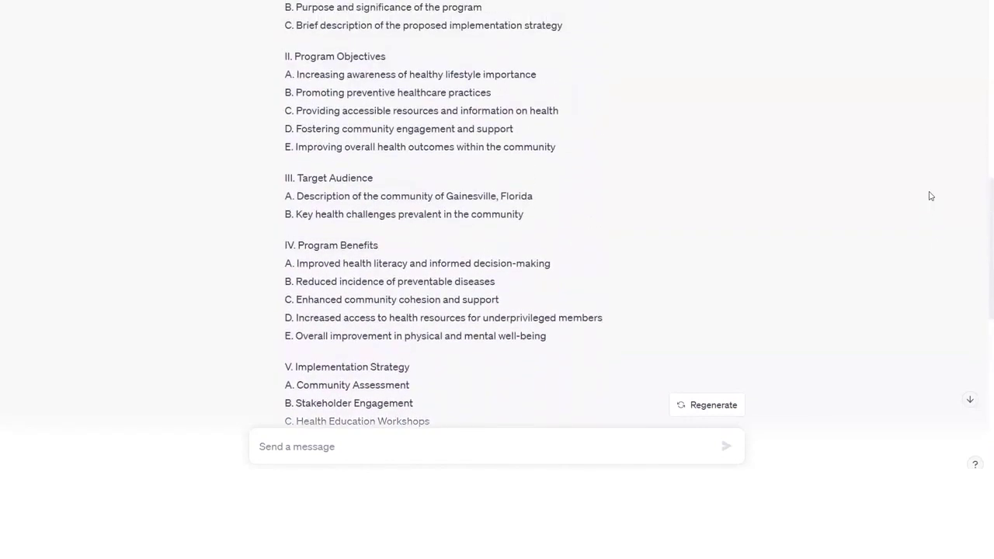
scroll(929, 179, up, 1)
scroll(927, 179, down, 9)
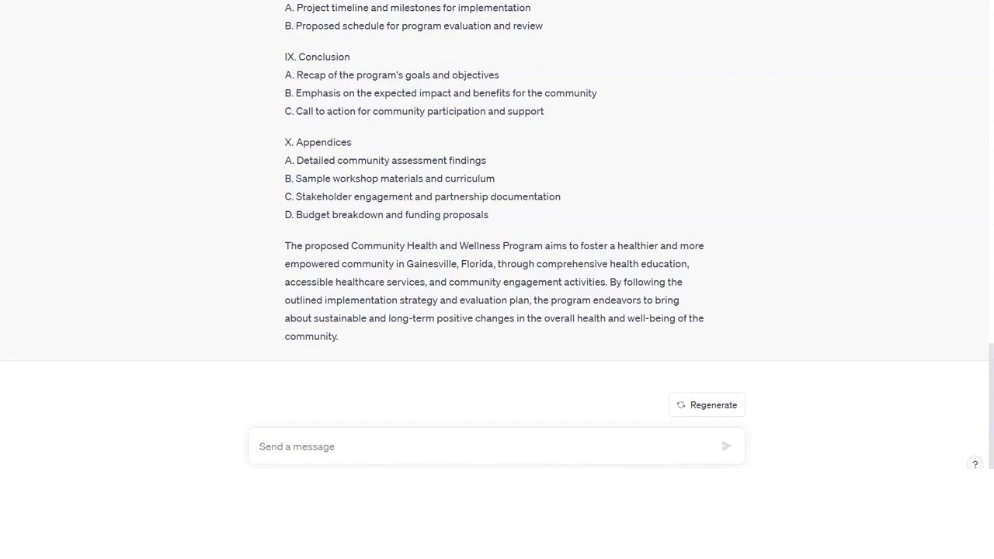
Step: Send a follow-up asking for subtopics on overview, goals, methodology, timeline and budget
click(393, 443)
text(add subtopics, including sections for the project's overview, goals, methodology, timeline, and budget)
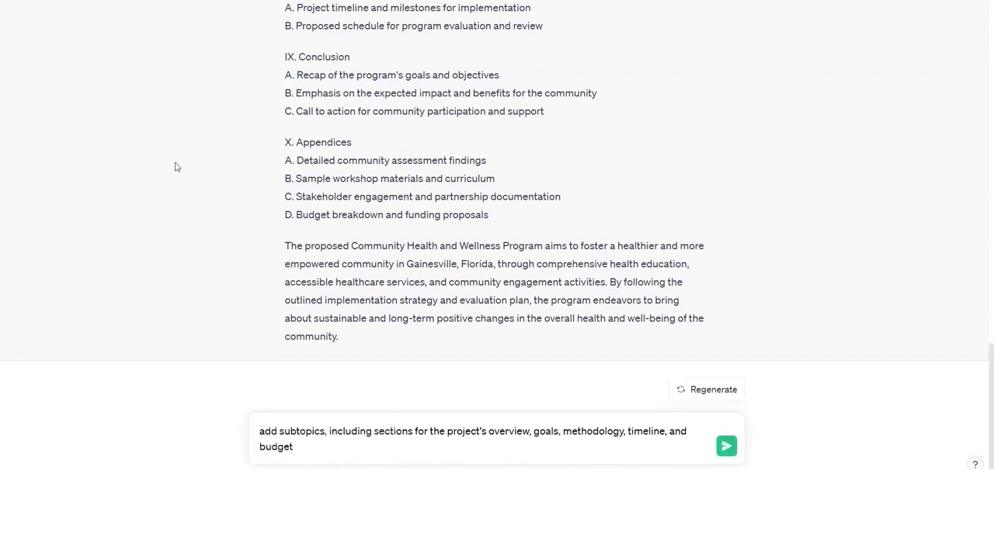
click(726, 446)
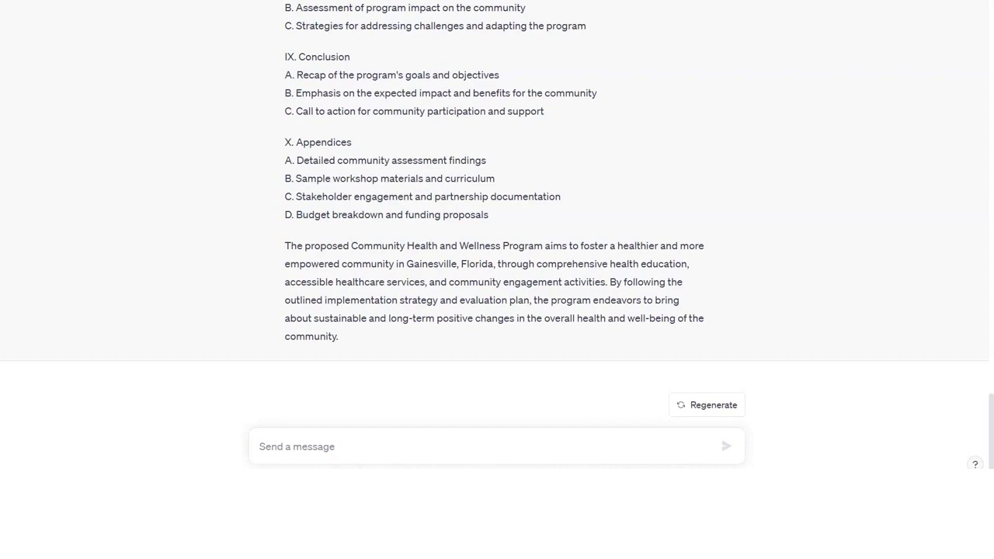
Step: Send the pasted request for headings and bullets covering summary, objectives, execution plan, timeline and budget
click(322, 434)
text(Utilize headings, subheadings, and bullet points to present the project proposal coherently. For instance, the outline may include a concise project summary, a breakdown of specific objectives, a detailed plan for execution, a proposed timeline with milestones, and a comprehensive budget allocation.)
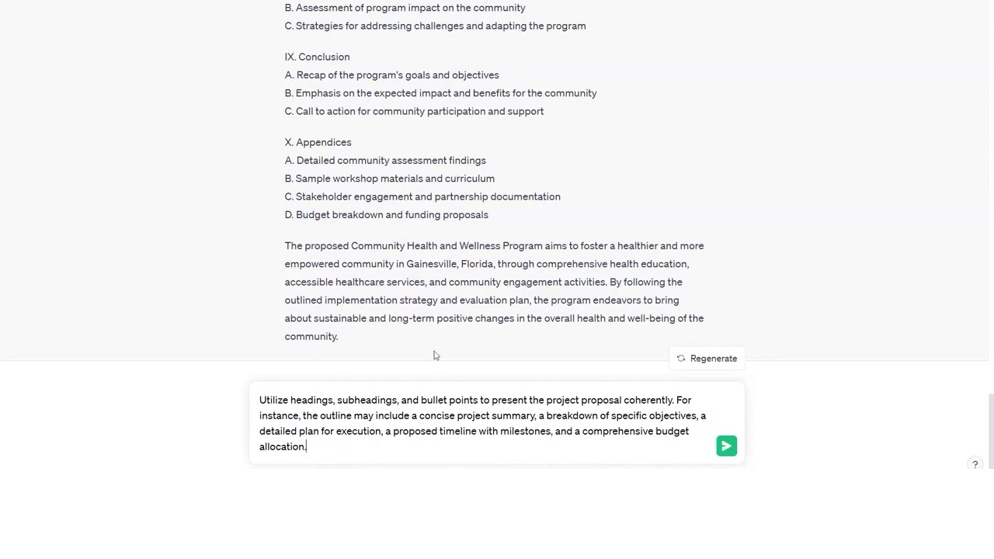
click(727, 453)
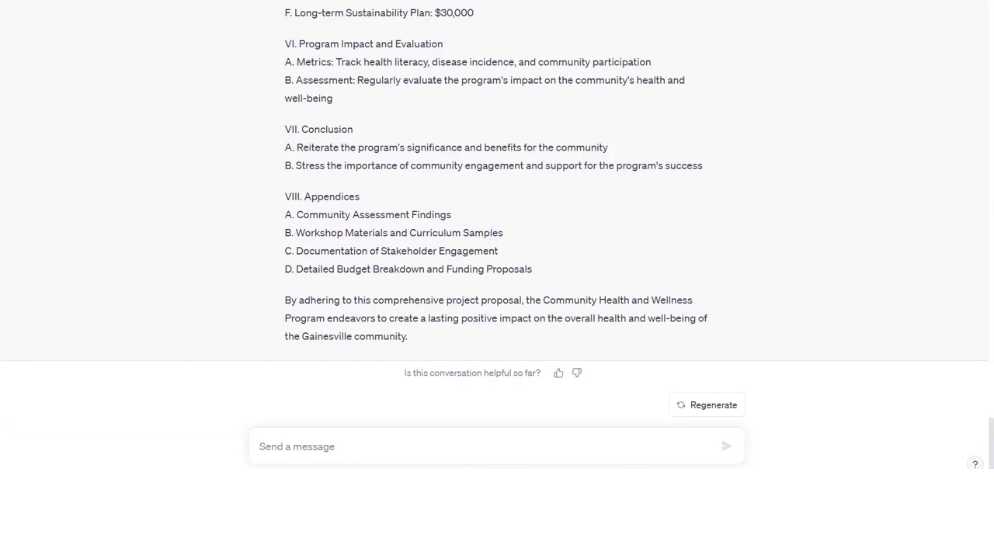
Step: Copy the whole Project Proposal Outline reply and paste it into the blank Word document
scroll(572, 282, up, 5)
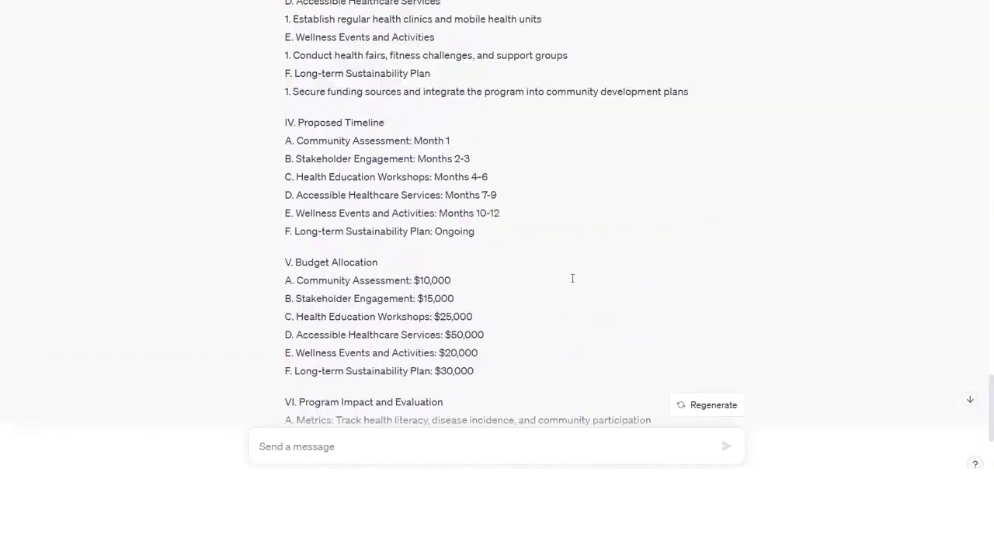
scroll(572, 279, up, 10)
scroll(572, 279, down, 3)
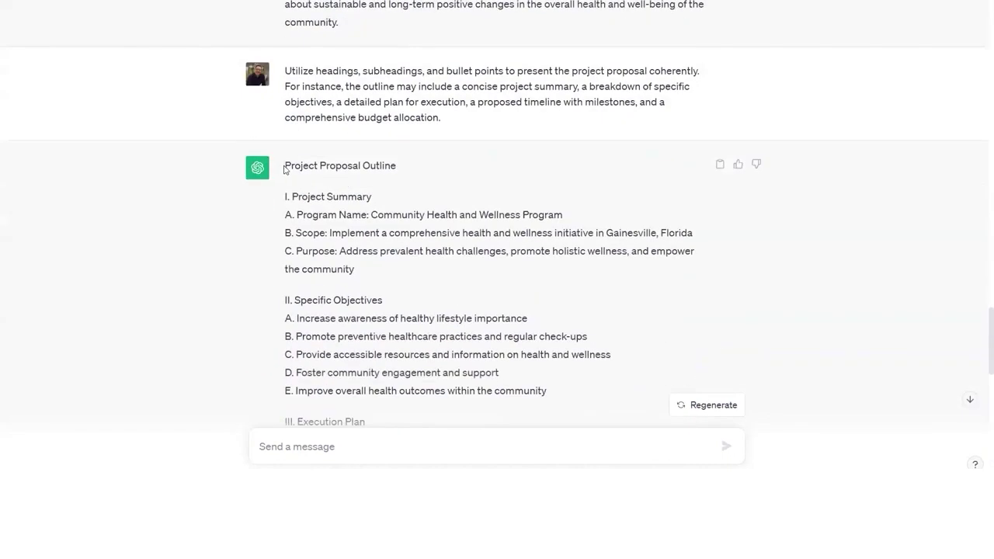
drag(284, 167, 413, 346)
scroll(423, 284, down, 4)
scroll(422, 286, down, 6)
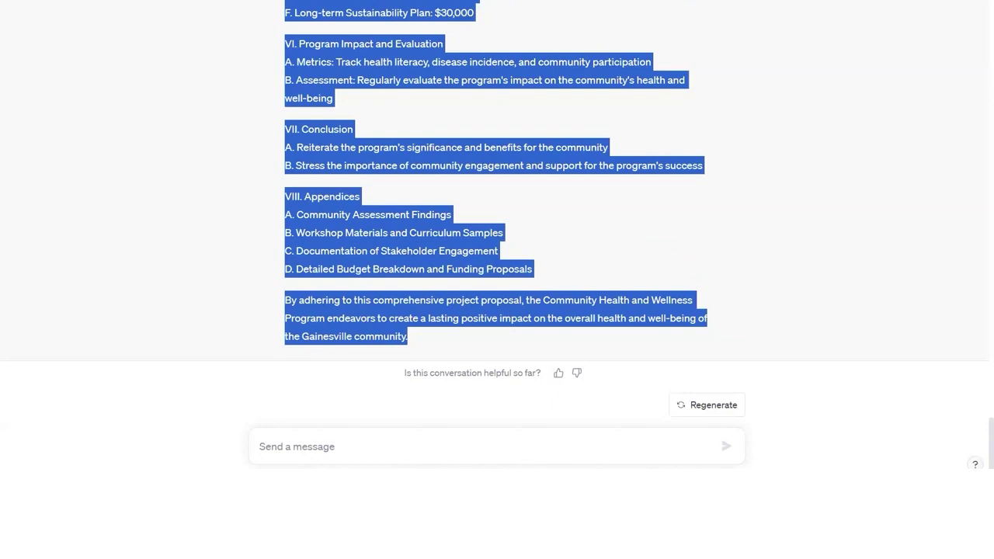
key(alt+Tab)
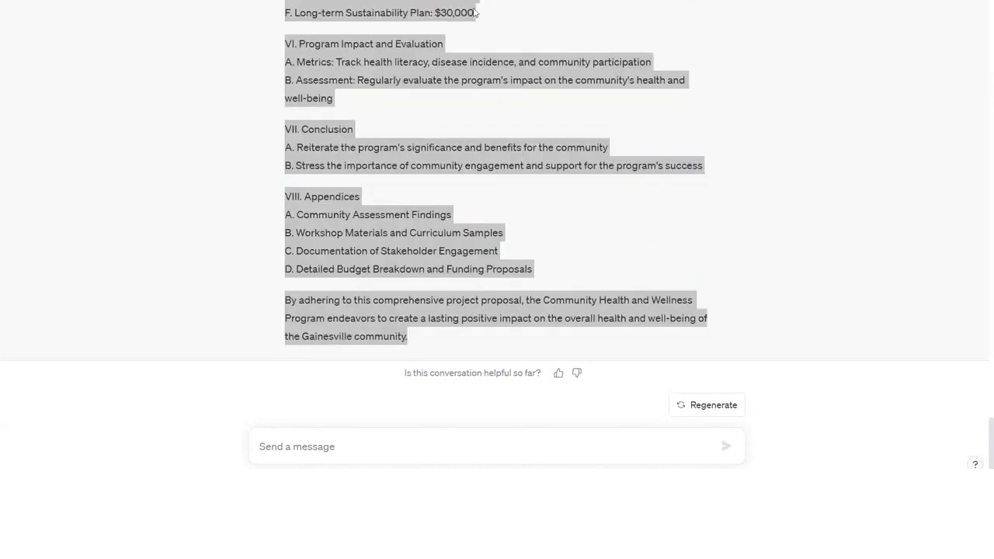
key(ctrl+v)
Step: Replace the formatted paste with the outline pasted as Keep Text Only, then return to the top
key(ctrl+z)
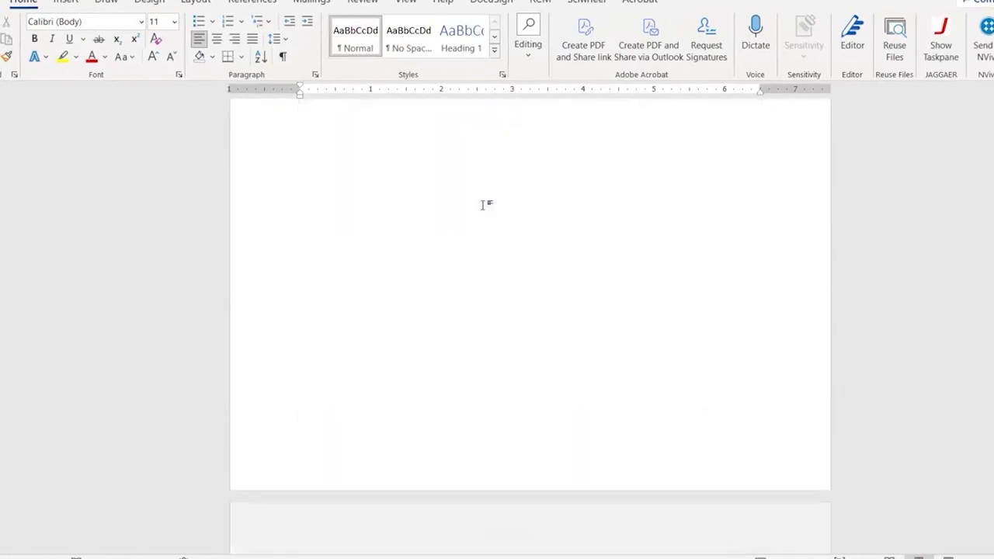
right_click(361, 142)
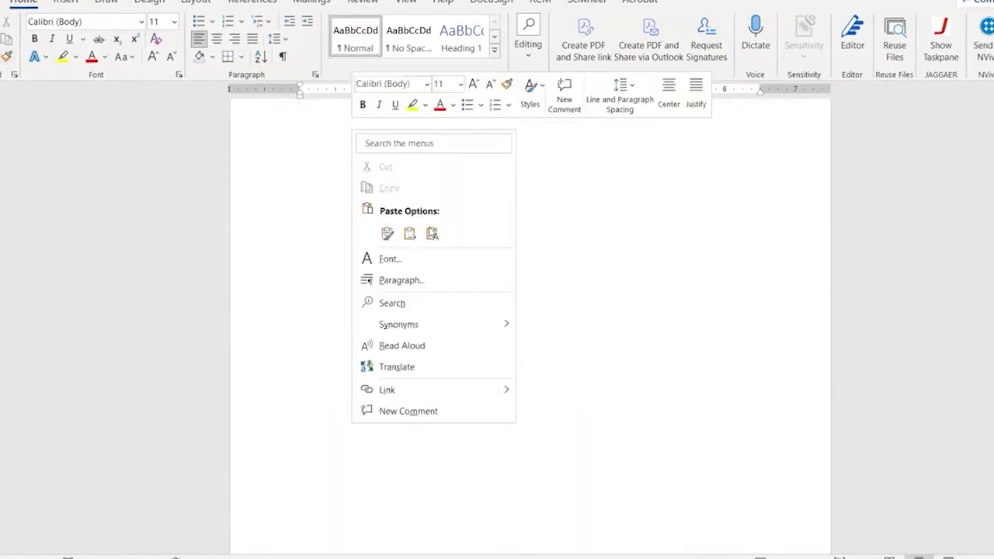
click(433, 234)
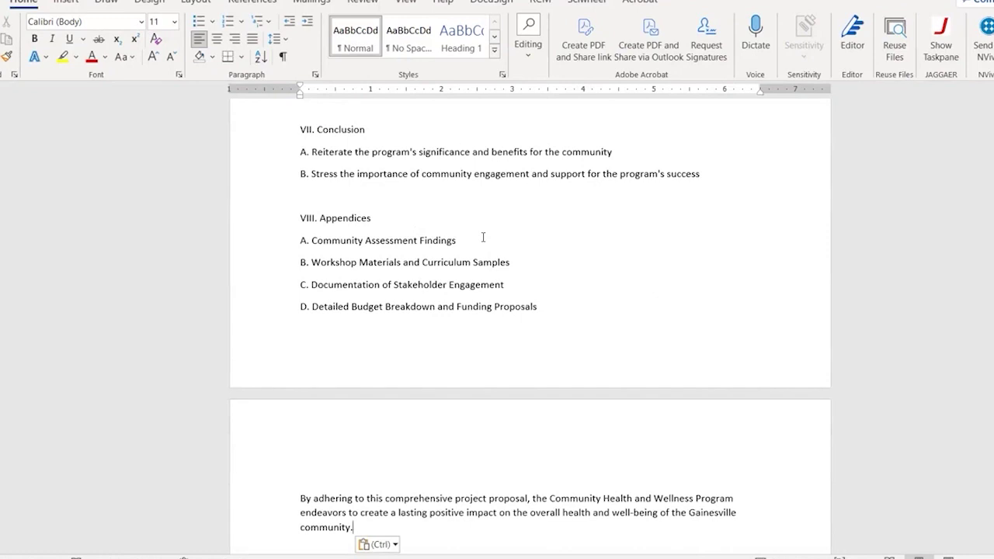
scroll(483, 236, up, 20)
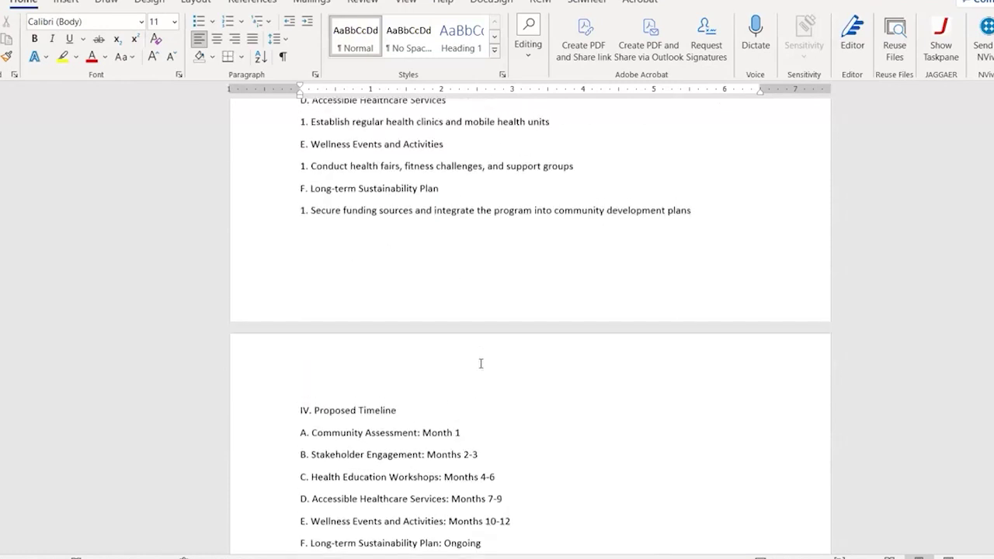
scroll(504, 397, up, 6)
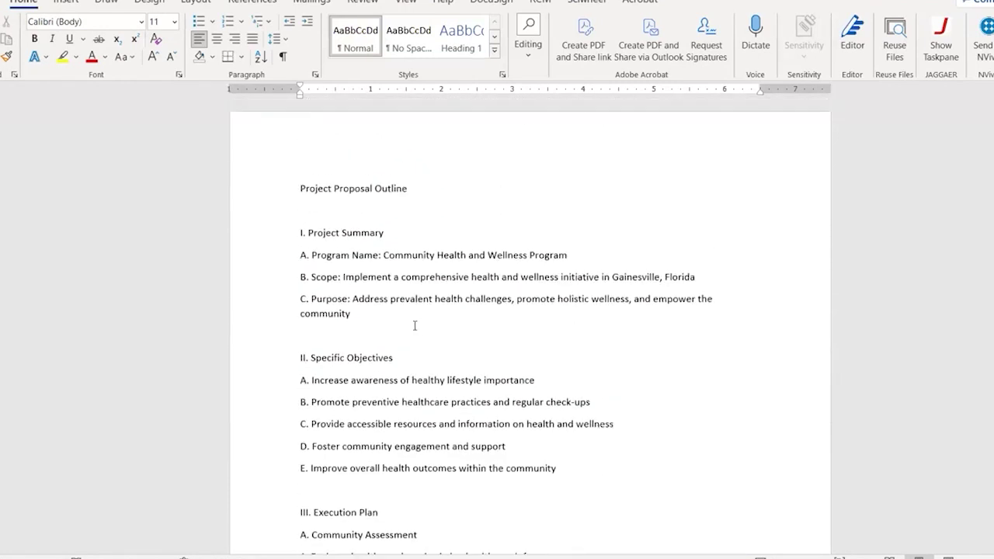